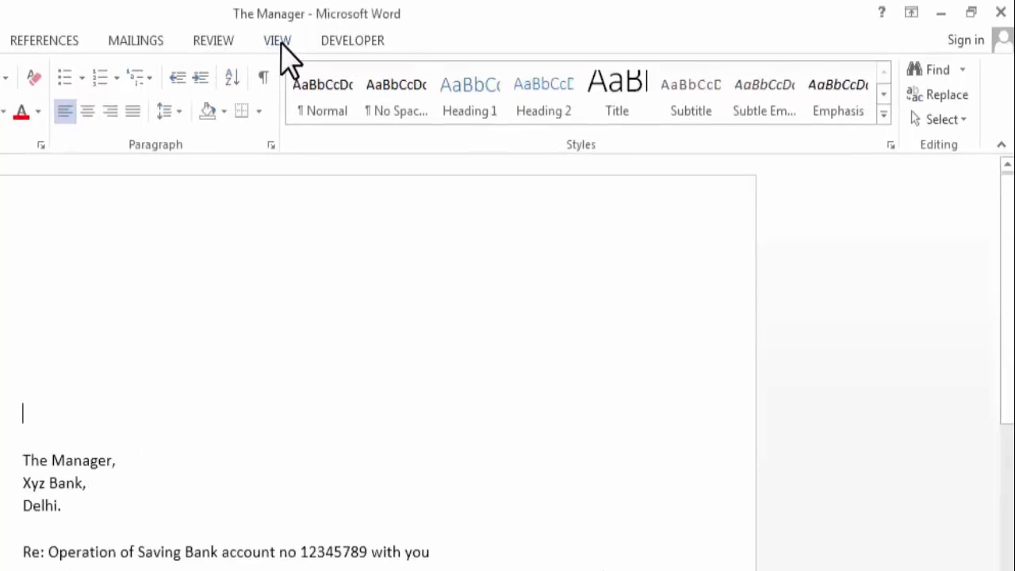
Step: Set up a new macro recording named "format", stored in All Documents (Normal.dotm)
{"action": "left_click", "coordinate": [279, 43]}
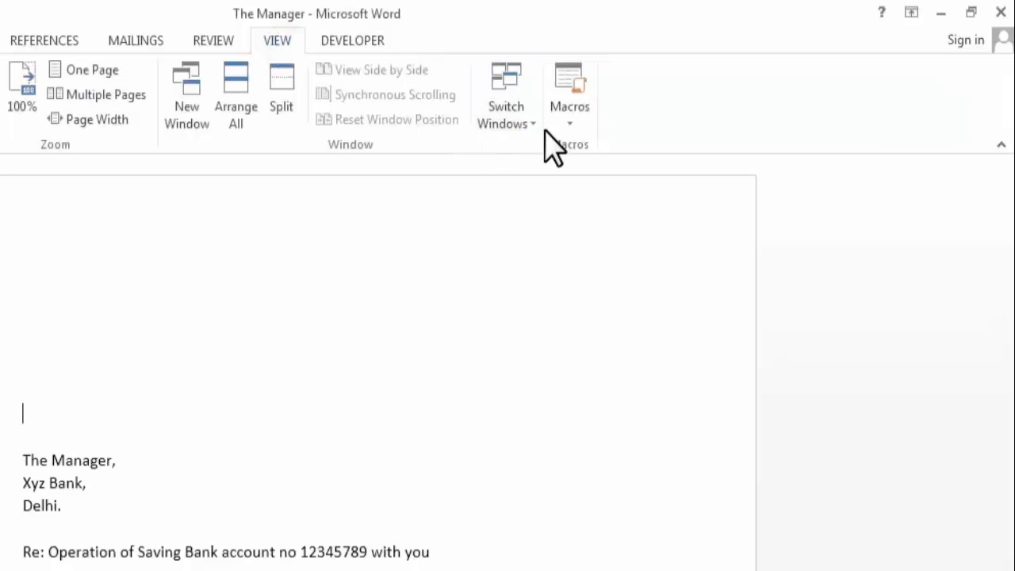
{"action": "left_click", "coordinate": [573, 127]}
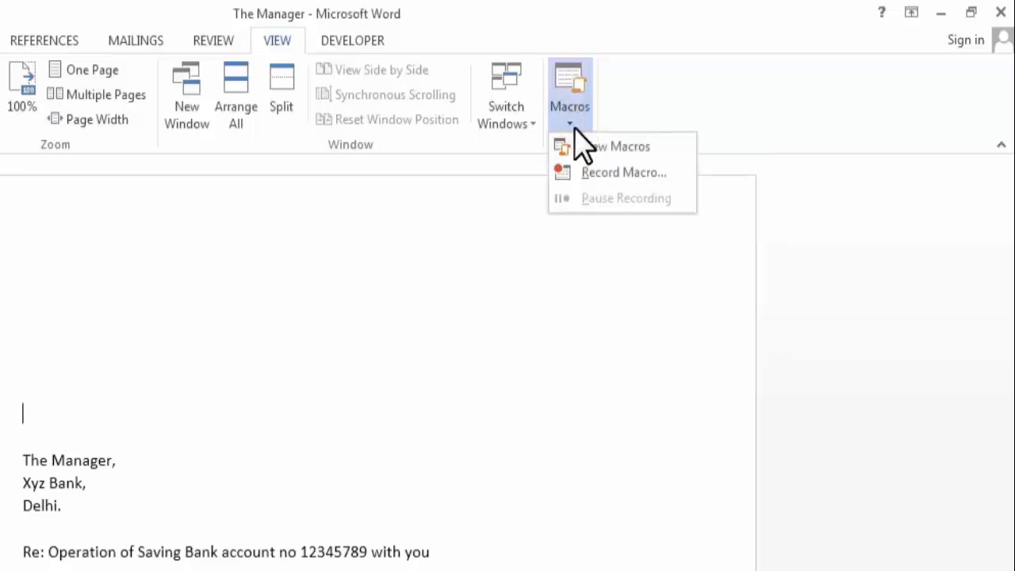
{"action": "left_click", "coordinate": [605, 168]}
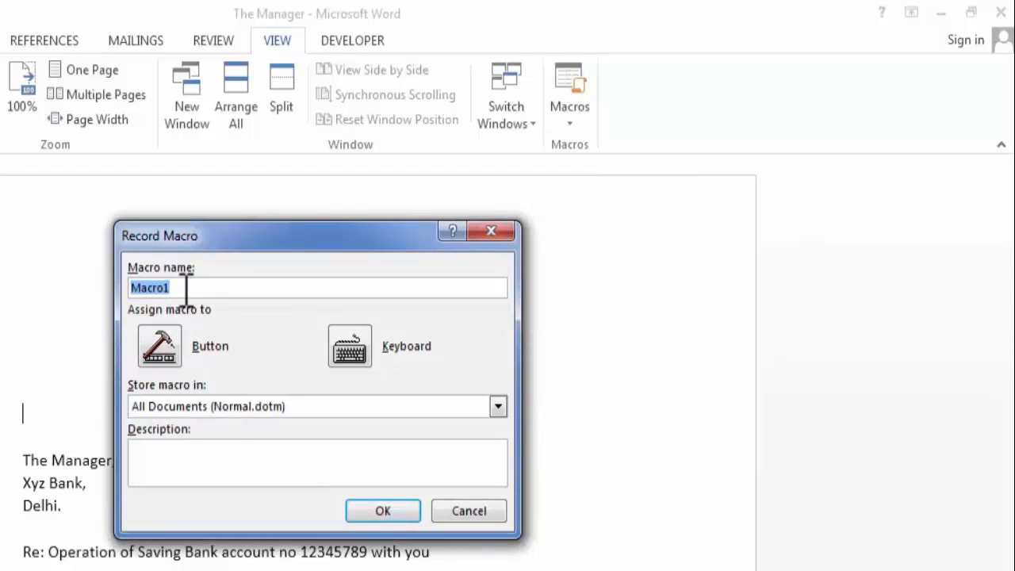
{"action": "type", "text": "format"}
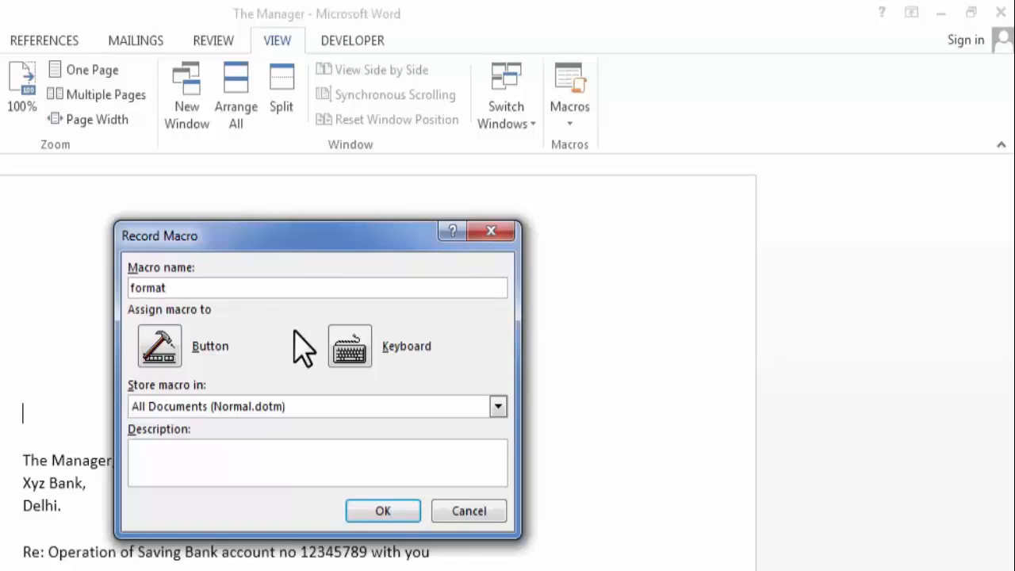
Step: Assign the shortcut Ctrl+Shift+A to the format macro and start the recording
{"action": "left_click", "coordinate": [351, 353]}
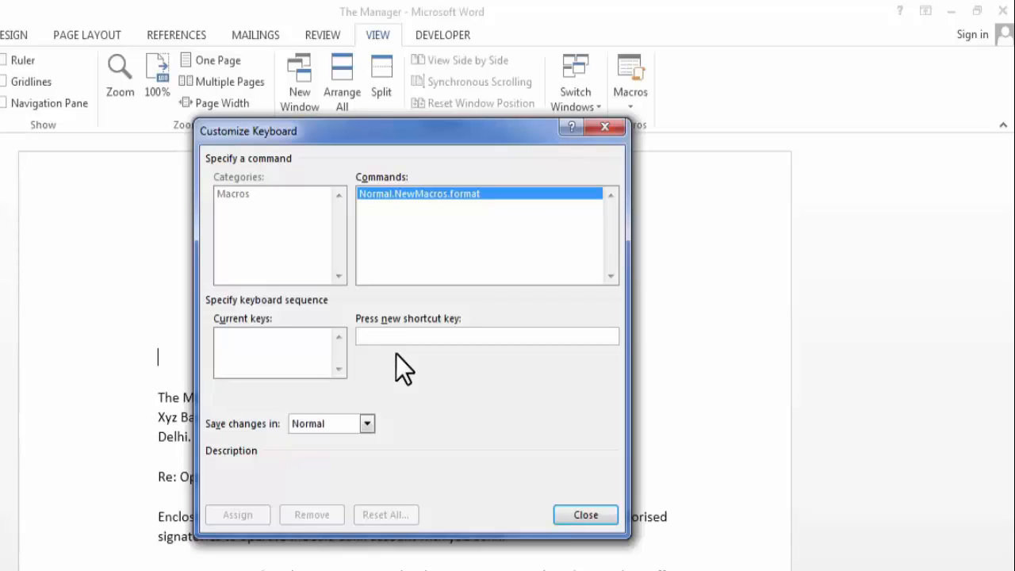
{"action": "key", "text": "ctrl+shift+a"}
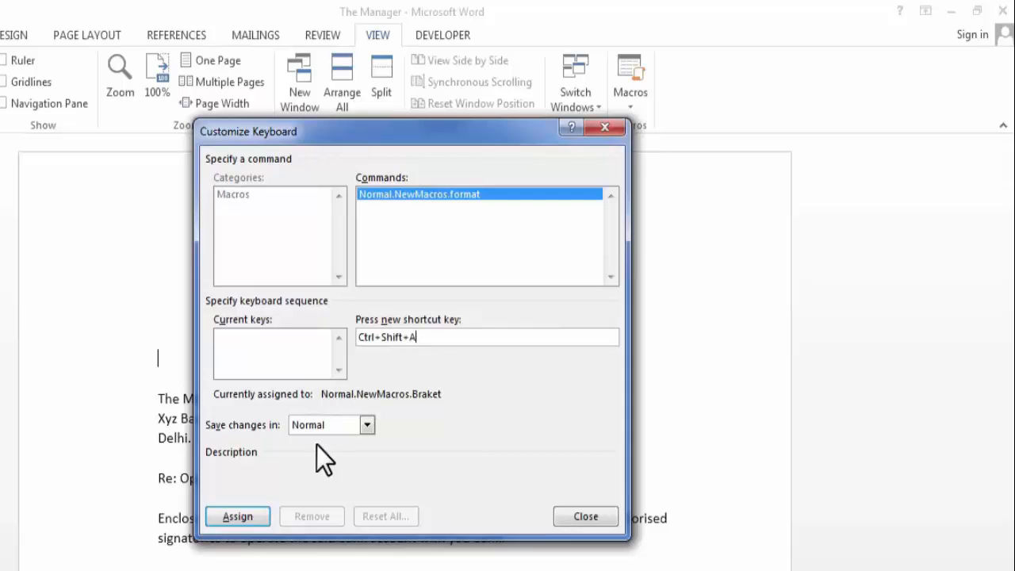
{"action": "left_click", "coordinate": [242, 518]}
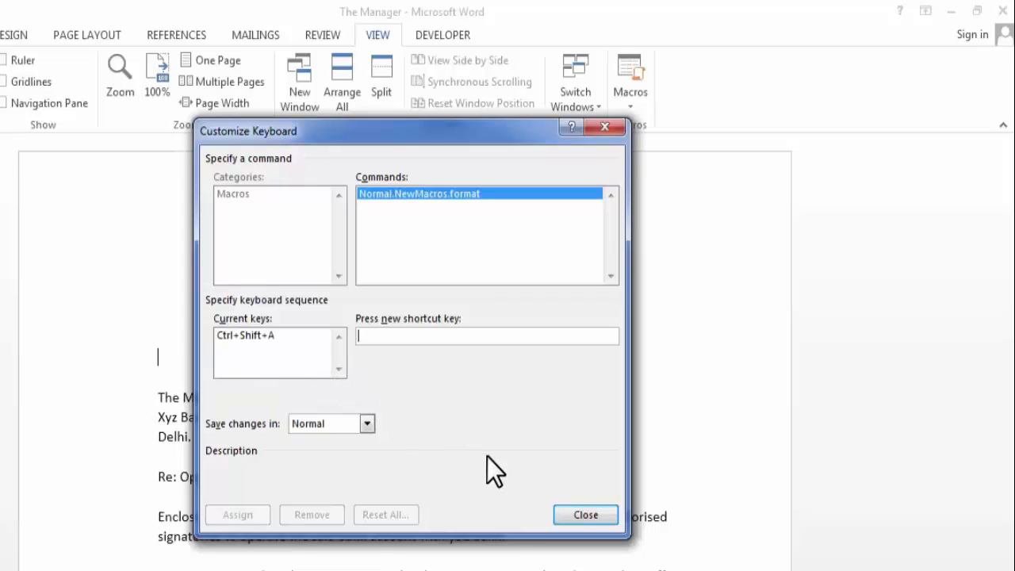
{"action": "left_click", "coordinate": [585, 514]}
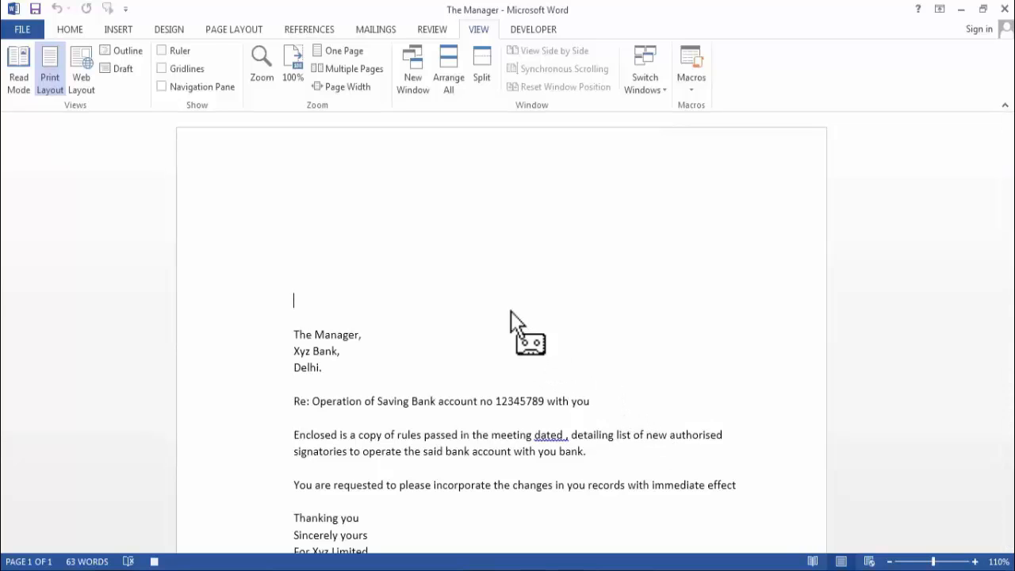
Step: Select the entire letter and set its font to Arial
{"action": "key", "text": "ctrl+End"}
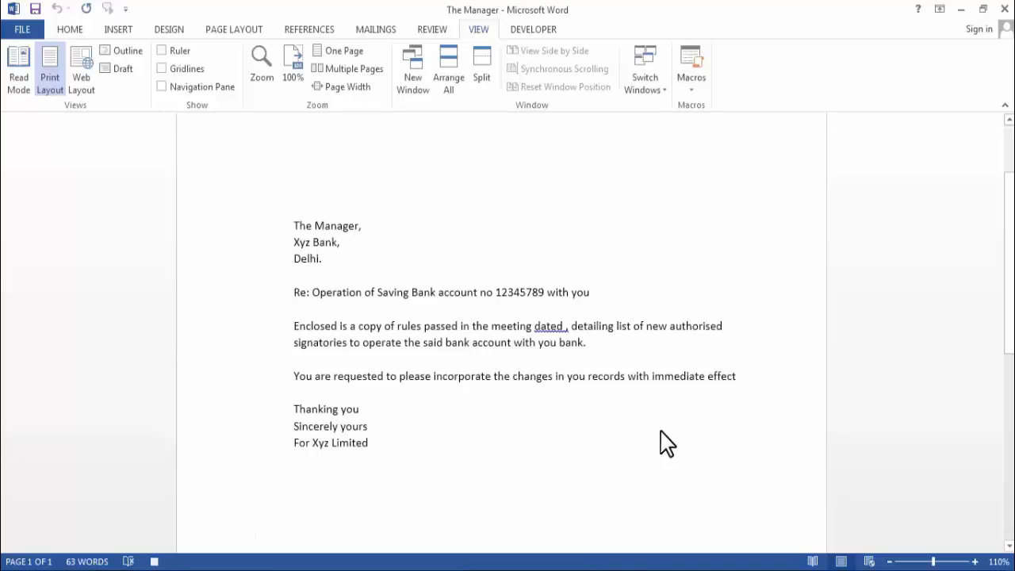
{"action": "key", "text": "ctrl+shift+Home"}
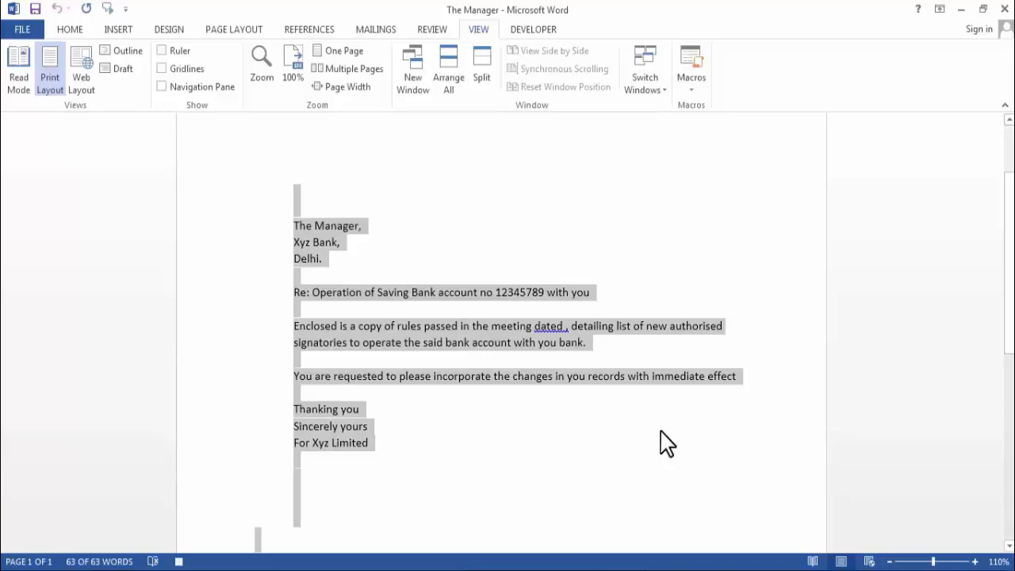
{"action": "left_click", "coordinate": [73, 30]}
{"action": "left_click", "coordinate": [185, 57]}
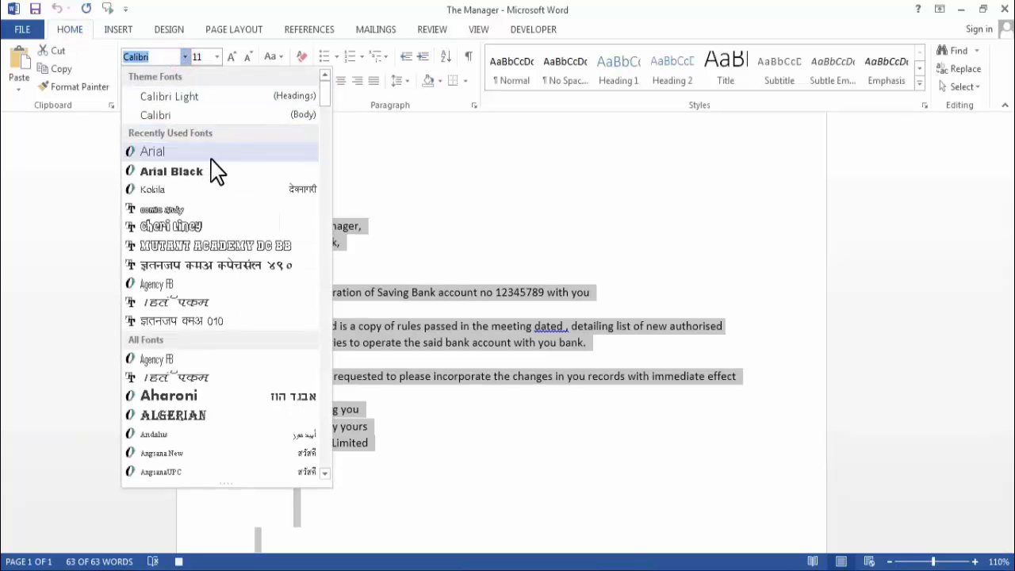
{"action": "left_click", "coordinate": [211, 157]}
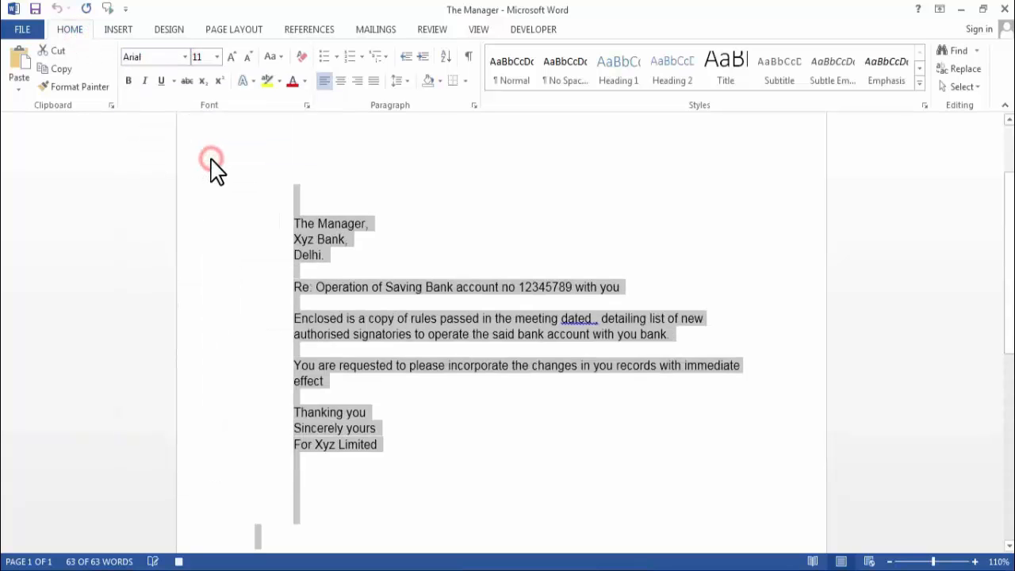
Step: Make the selected letter text bold and italic at 12 pt, with a dark orange-brown font colour
{"action": "left_click", "coordinate": [129, 81]}
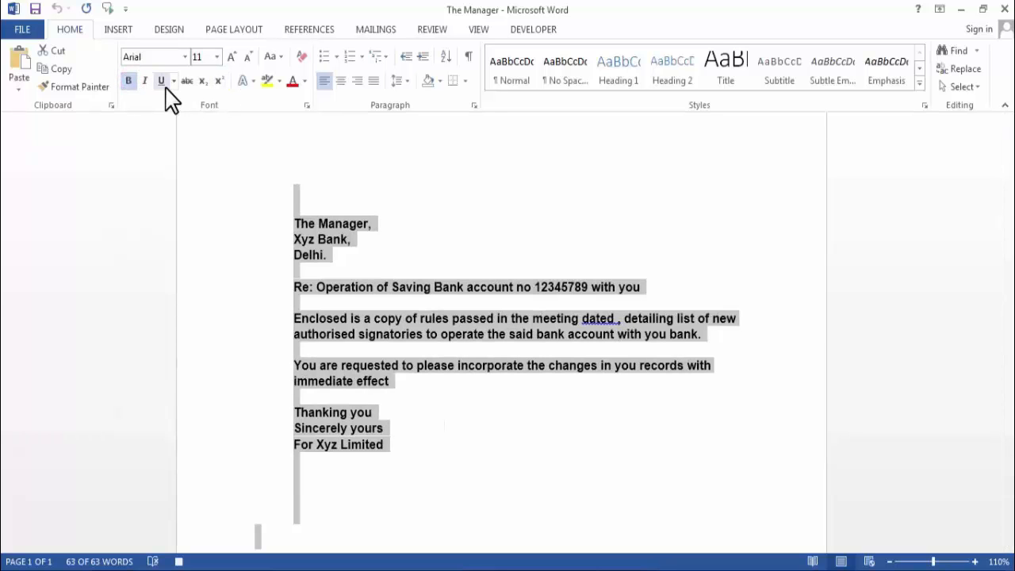
{"action": "left_click", "coordinate": [145, 81]}
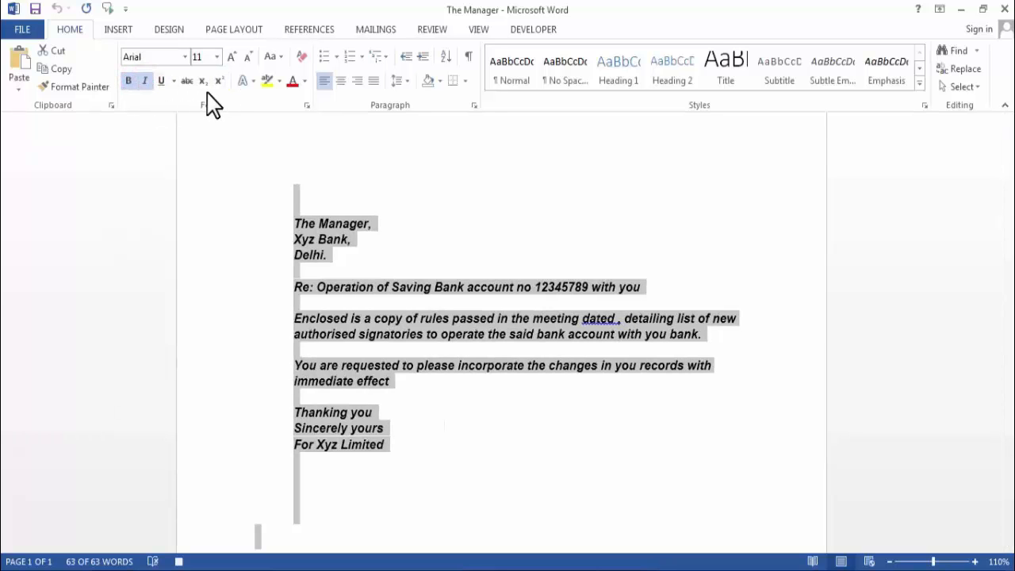
{"action": "left_click", "coordinate": [217, 57]}
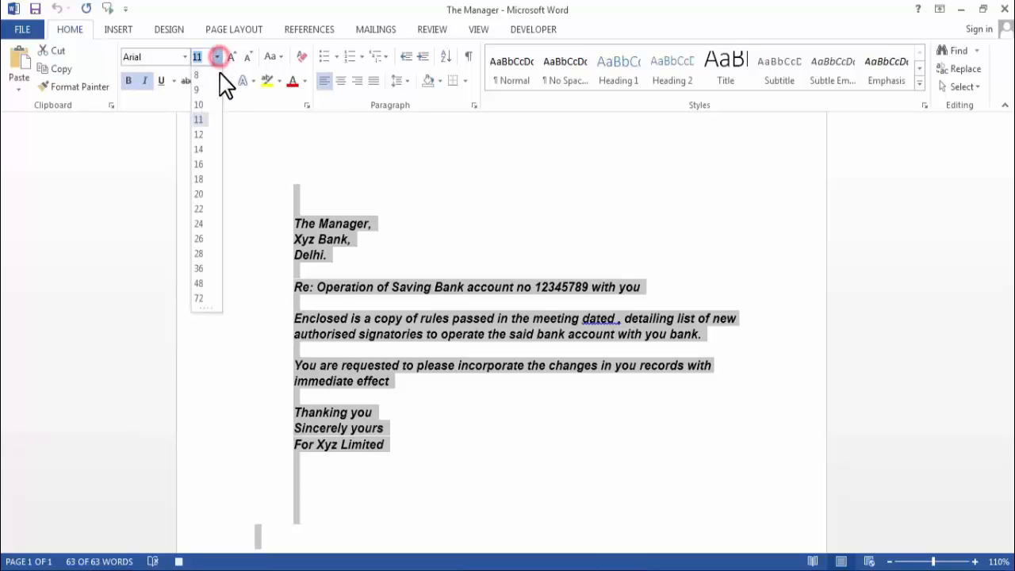
{"action": "left_click", "coordinate": [203, 130]}
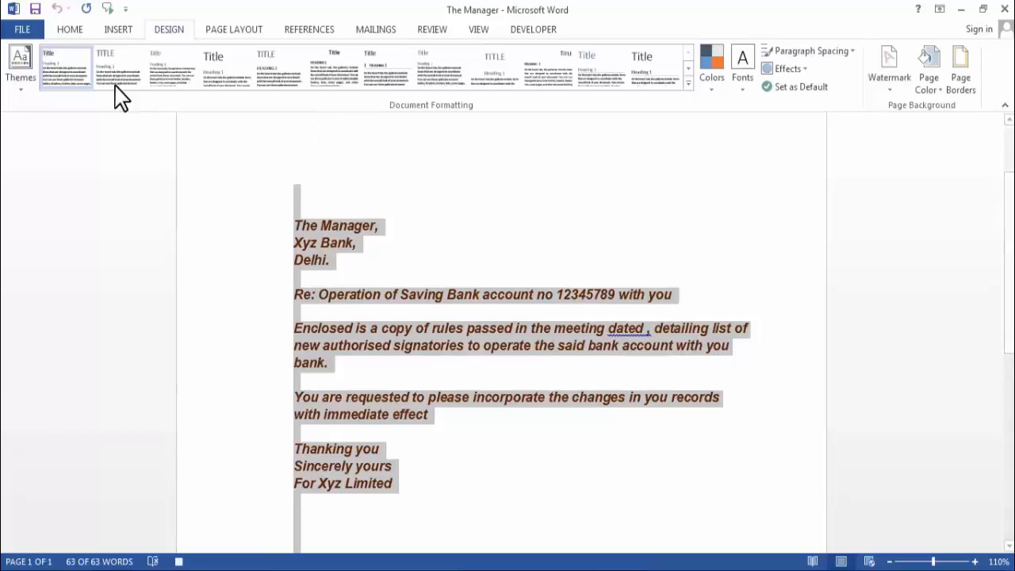
Step: Add the CONFIDENTIAL 1 watermark to the letter and deselect the text
{"action": "left_click", "coordinate": [77, 31]}
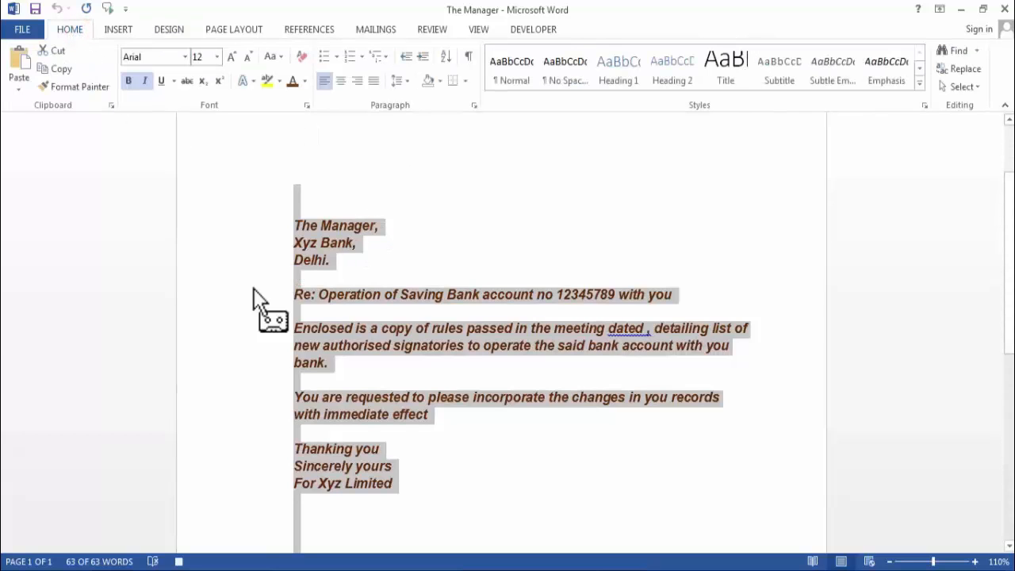
{"action": "left_click", "coordinate": [167, 30]}
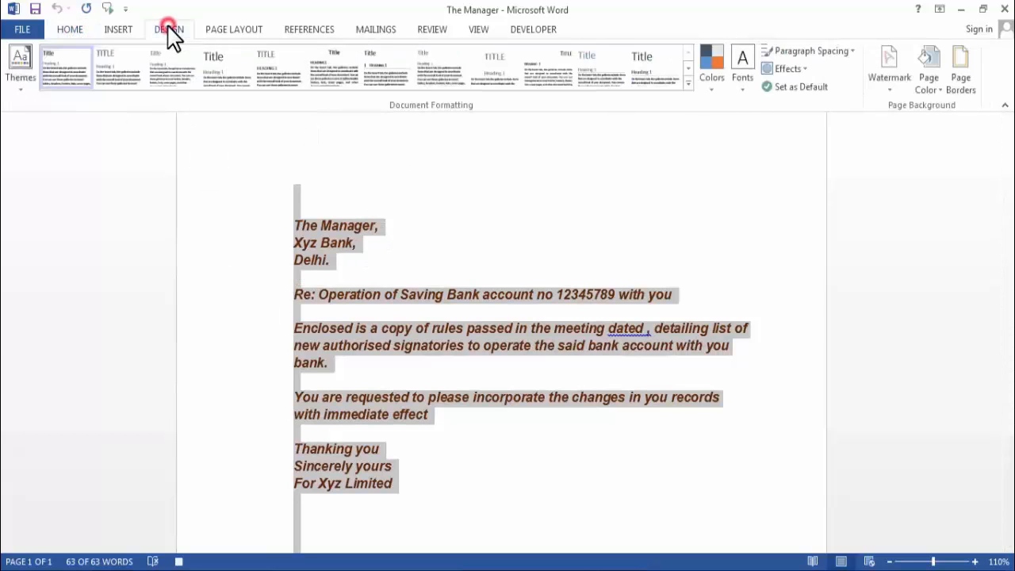
{"action": "left_click", "coordinate": [889, 89]}
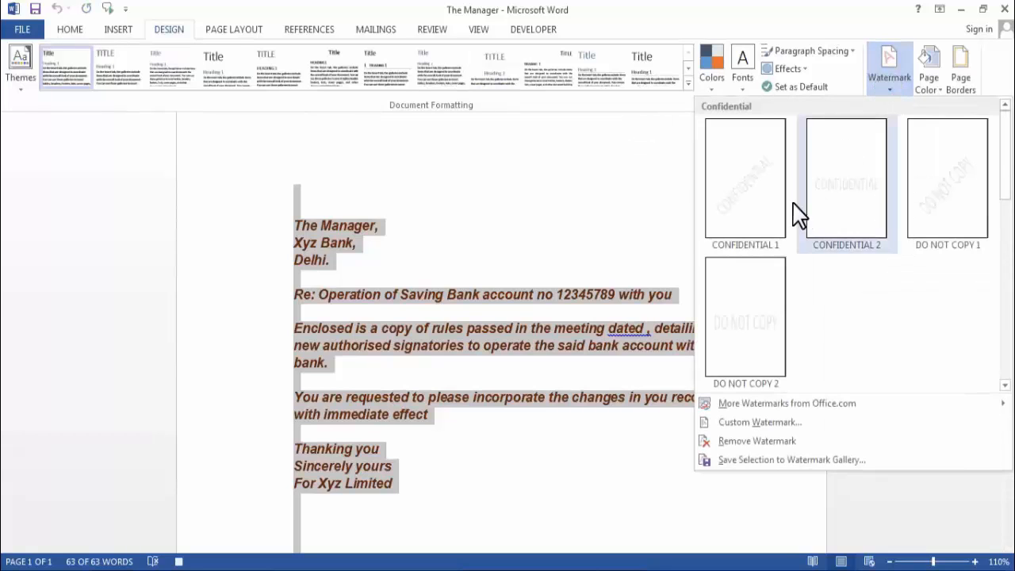
{"action": "left_click", "coordinate": [736, 208]}
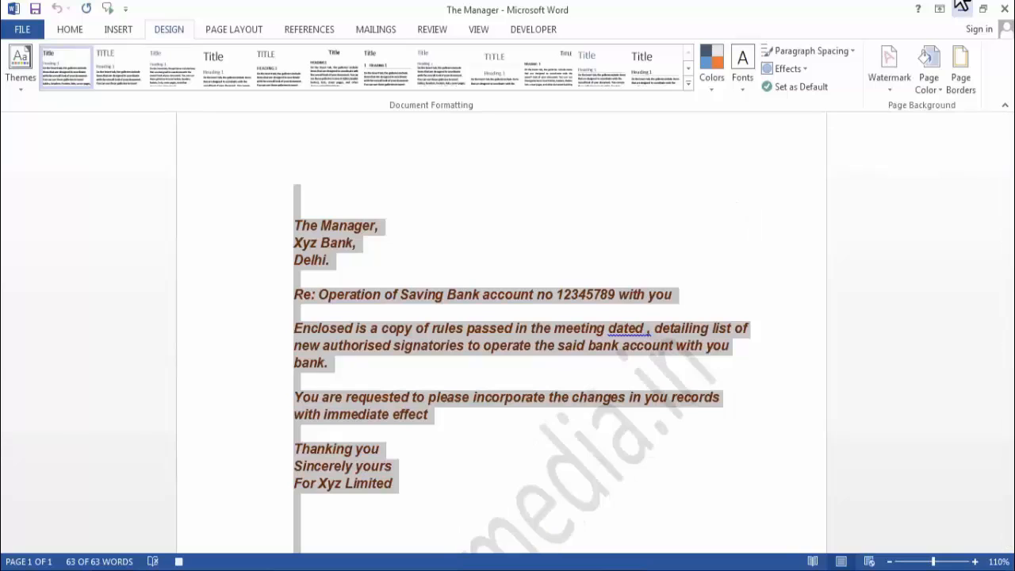
{"action": "key", "text": "Down"}
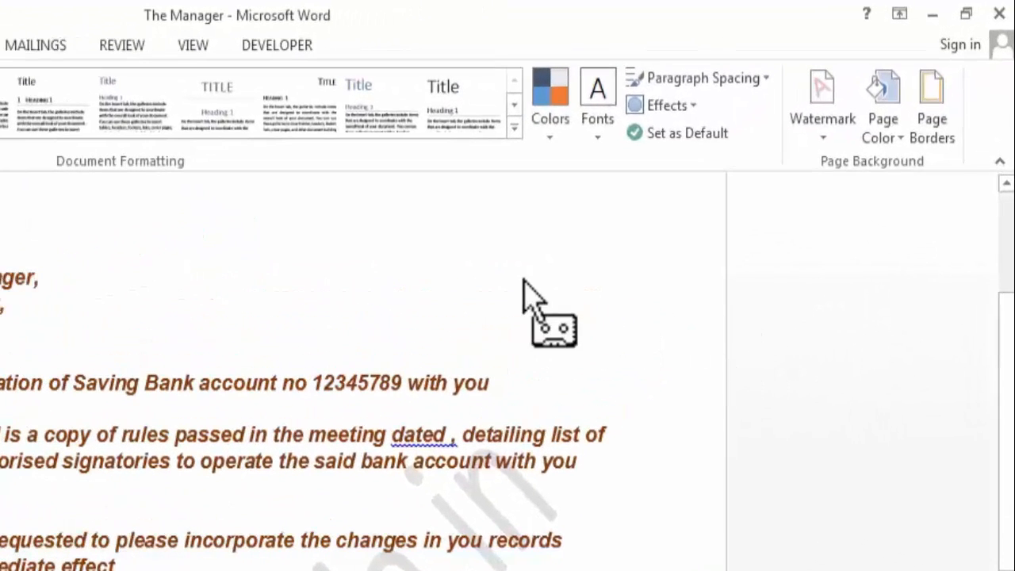
Step: Stop recording the format macro
{"action": "left_click", "coordinate": [196, 45]}
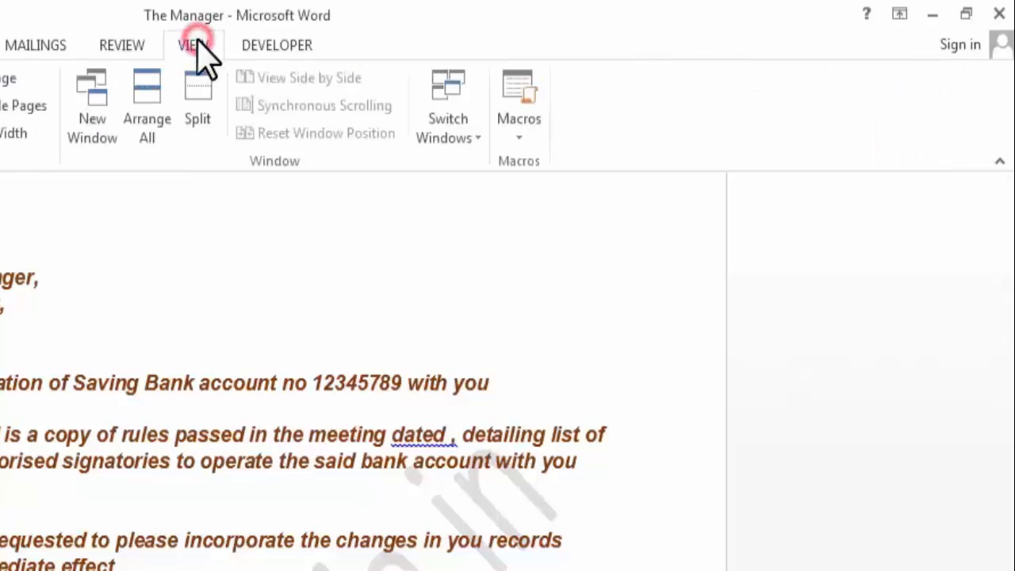
{"action": "left_click", "coordinate": [519, 138]}
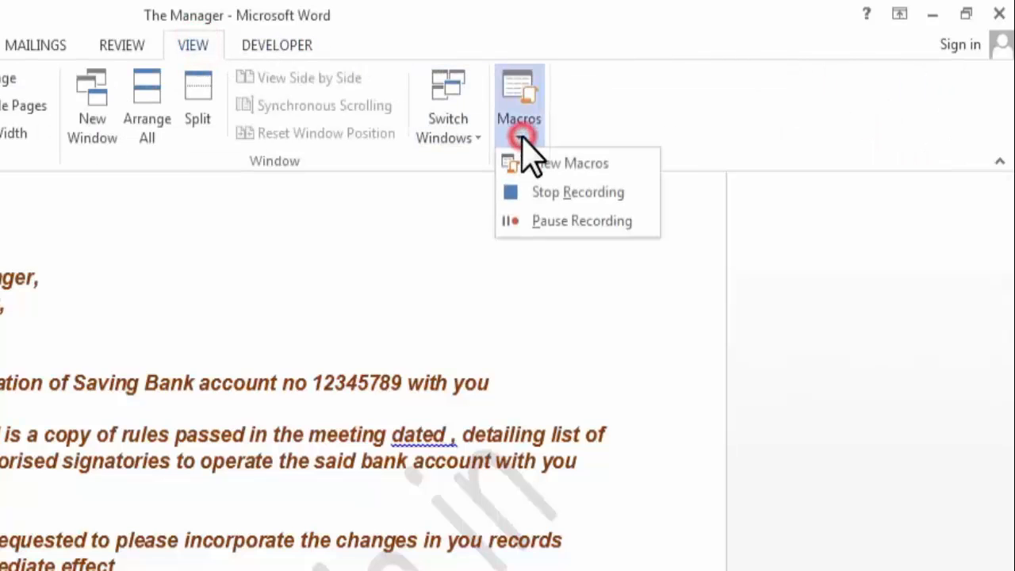
{"action": "left_click", "coordinate": [555, 195]}
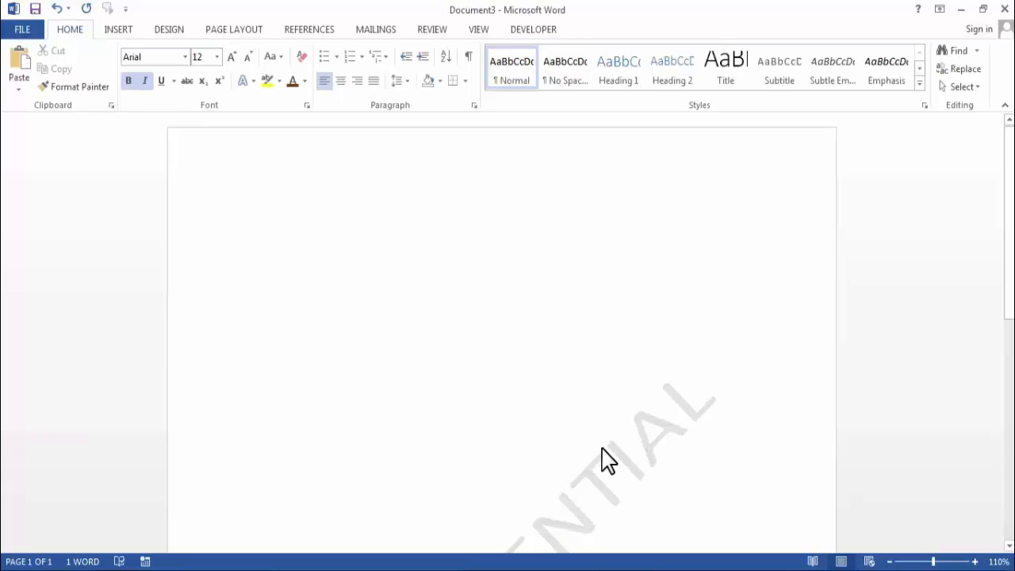
Step: Write the letter's address block in Document3 on four lines: "To,", "The Manager,", "Xyz," and "Delhi"
{"action": "type", "text": "To"}
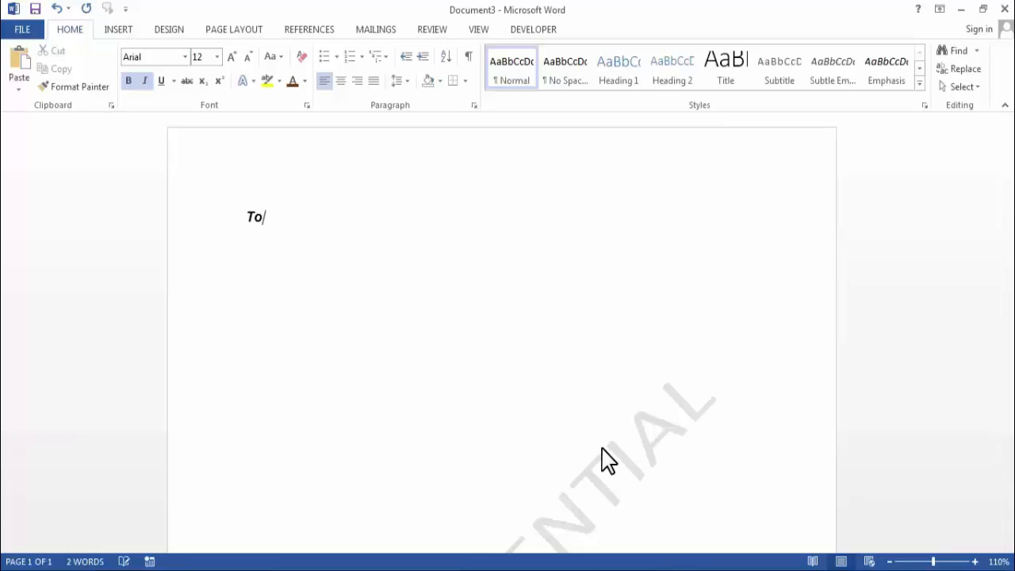
{"action": "key", "text": "BackSpace"}
{"action": "key", "text": "BackSpace"}
{"action": "type", "text": "To,"}
{"action": "key", "text": "Return"}
{"action": "type", "text": "The Manager,"}
{"action": "key", "text": "Return"}
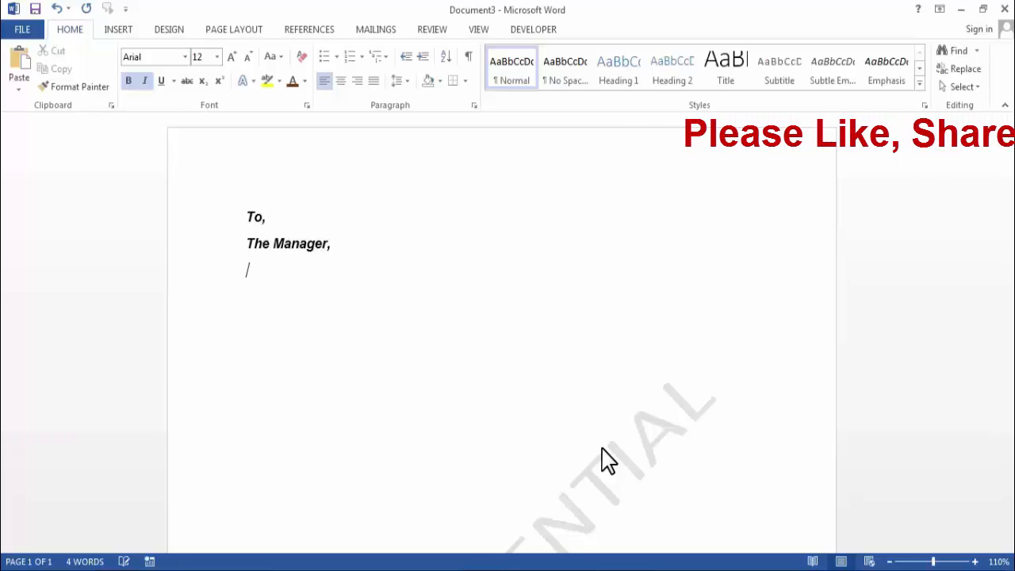
{"action": "type", "text": "Xyz,"}
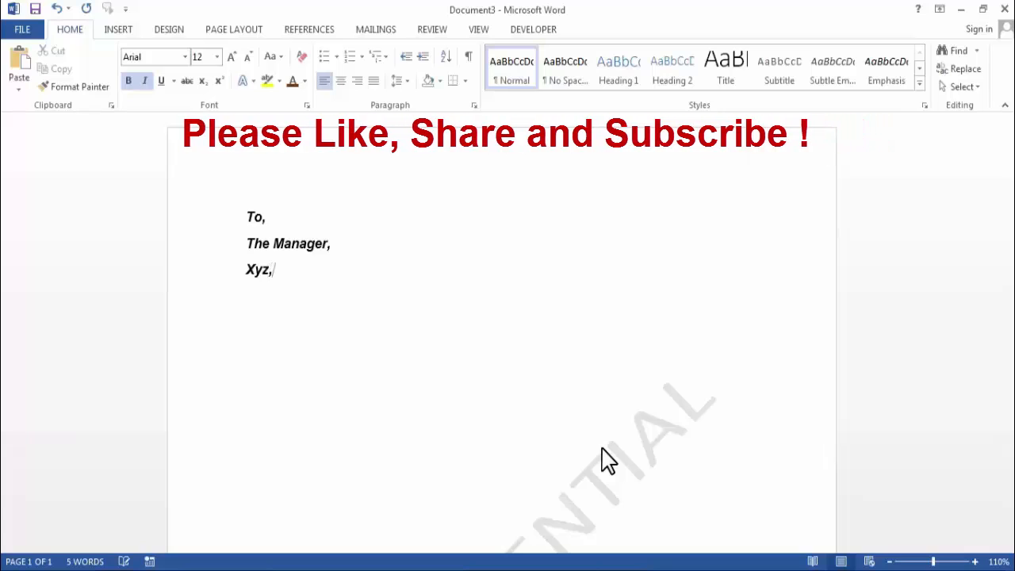
{"action": "key", "text": "Return"}
{"action": "type", "text": "Delhi"}
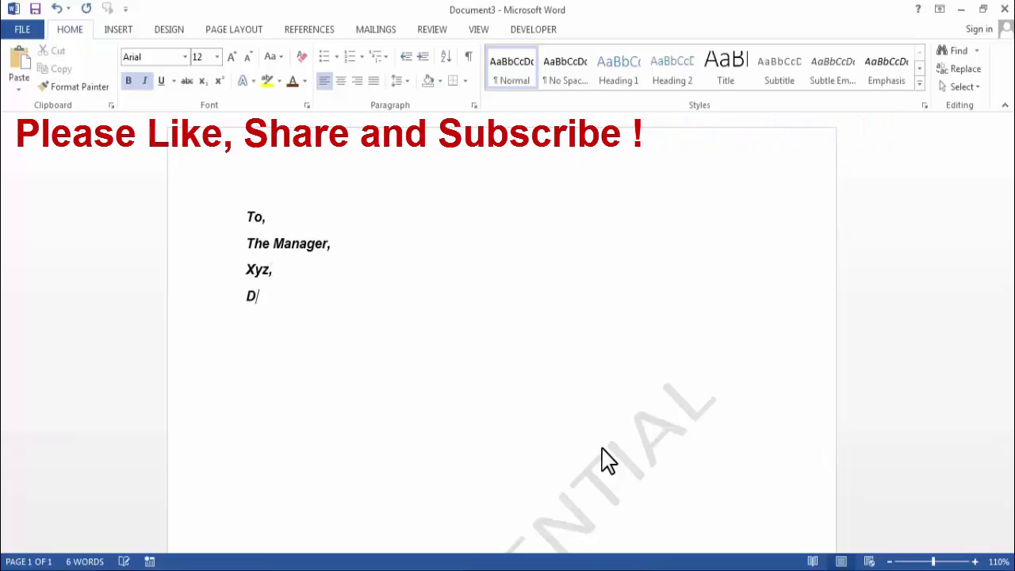